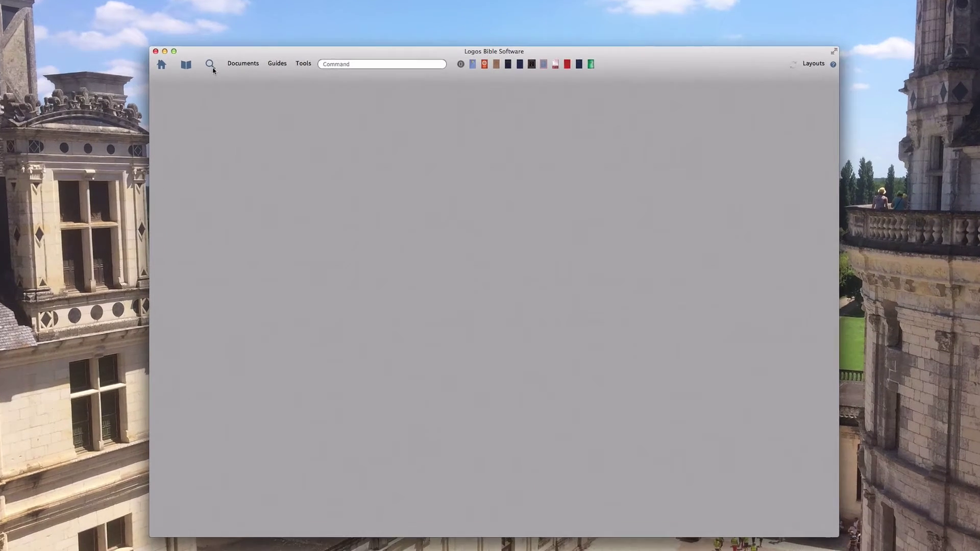
Open the search panel on its Morph search tab with the example search helps
left_click(251, 80)
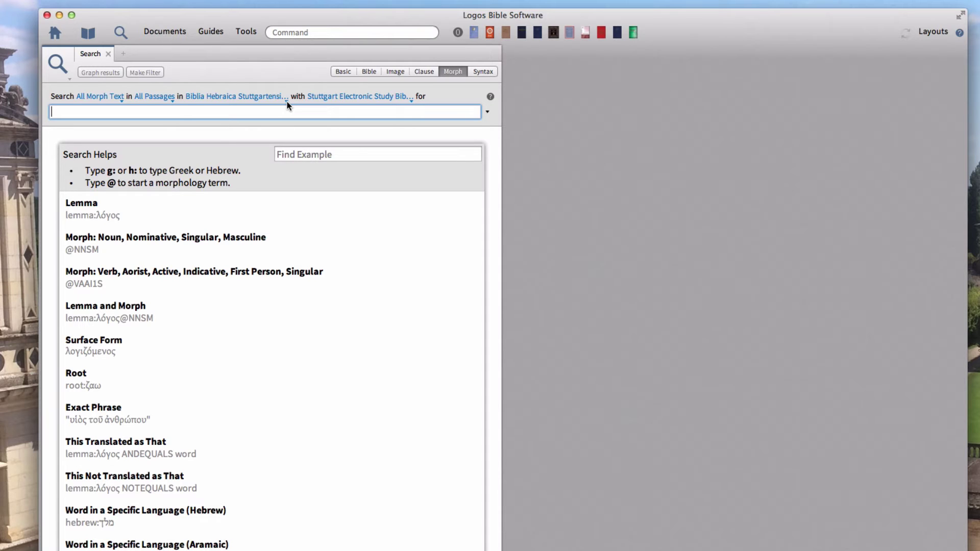
Switch the search resource to NA28, the Nestle-Aland Greek New Testament
left_click(287, 101)
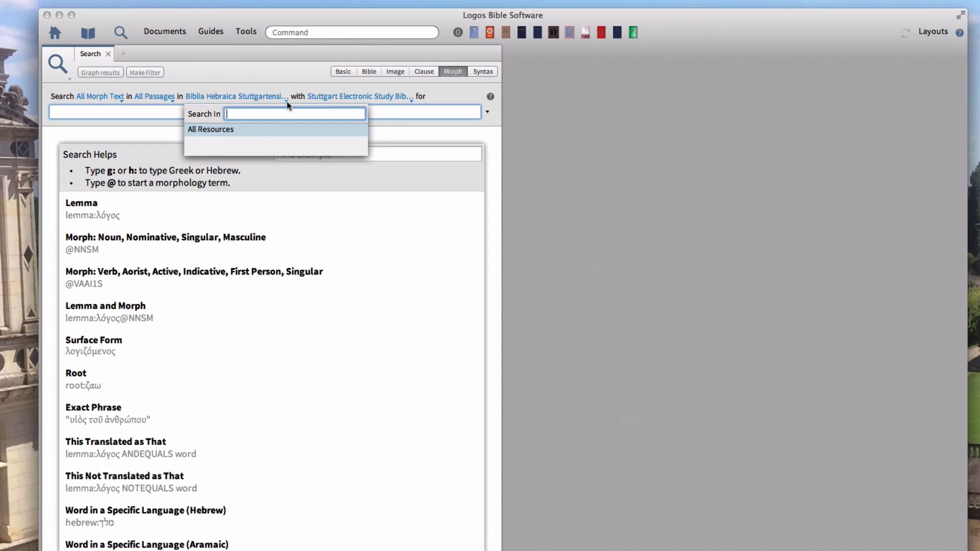
type("NAA28")
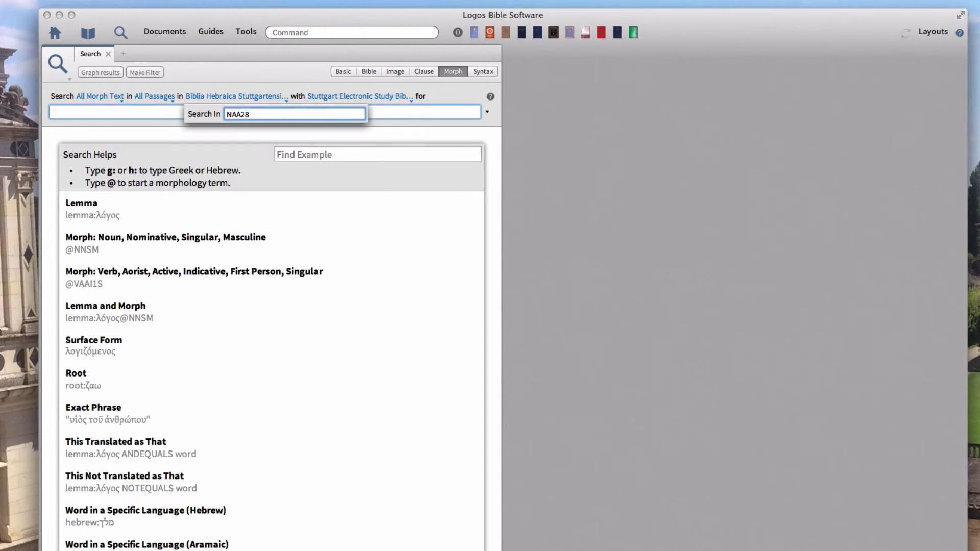
key("Left")
key("Left")
key("BackSpace")
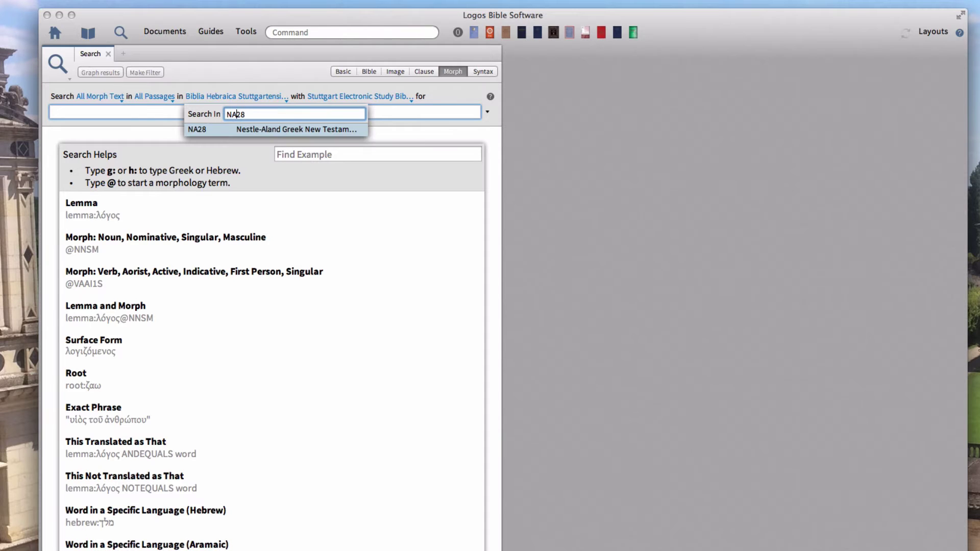
left_click(271, 128)
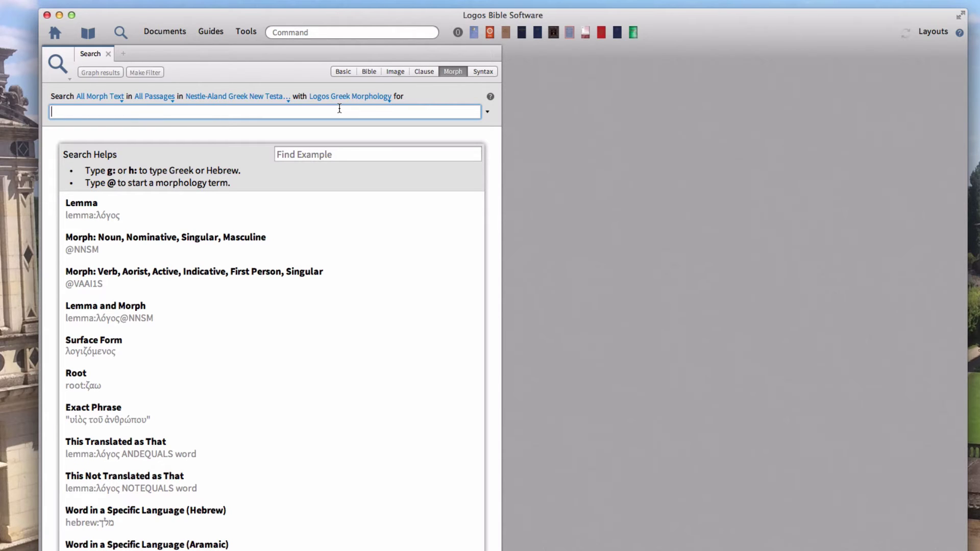
Enter the query lemma:πίστις, choosing the accented lemma from the faith suggestion
type("lemma")
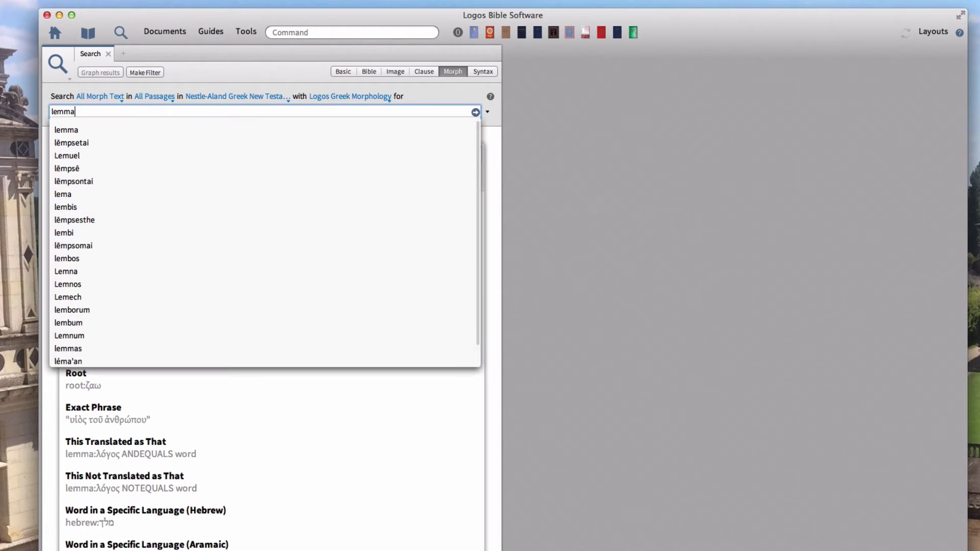
type(":")
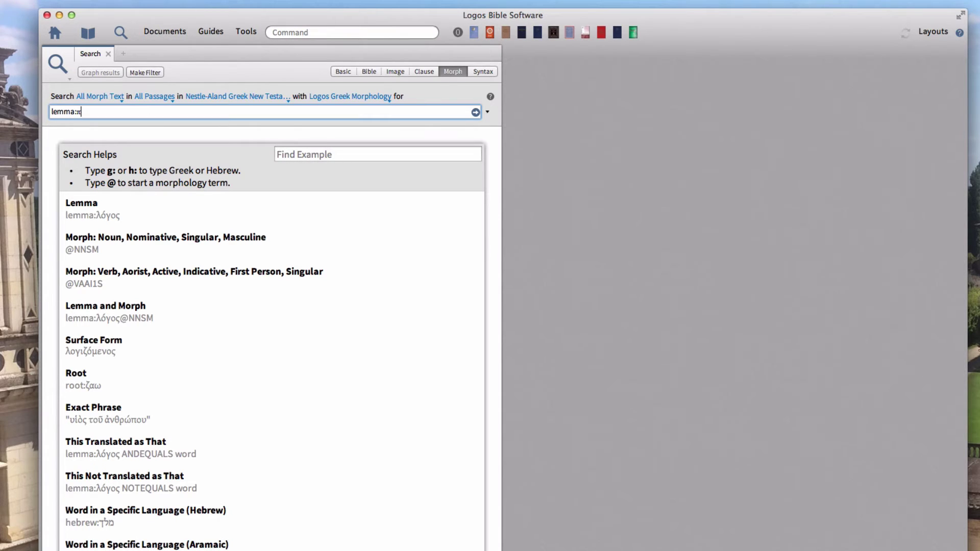
type("πιστ")
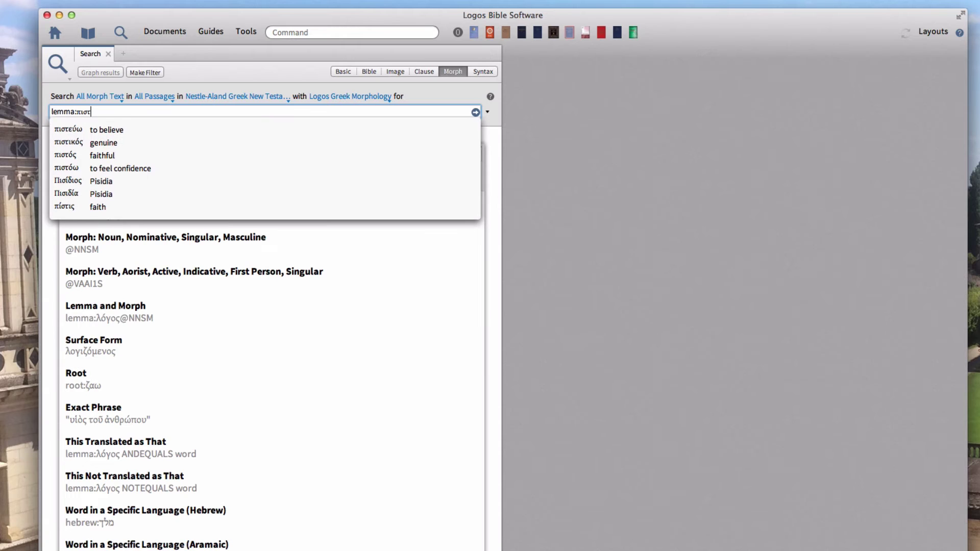
type("ι")
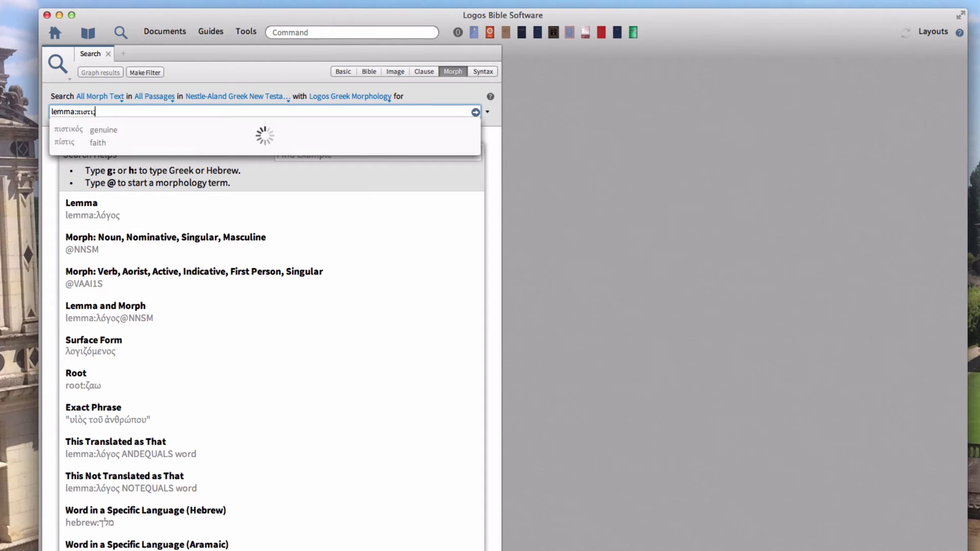
type("ς")
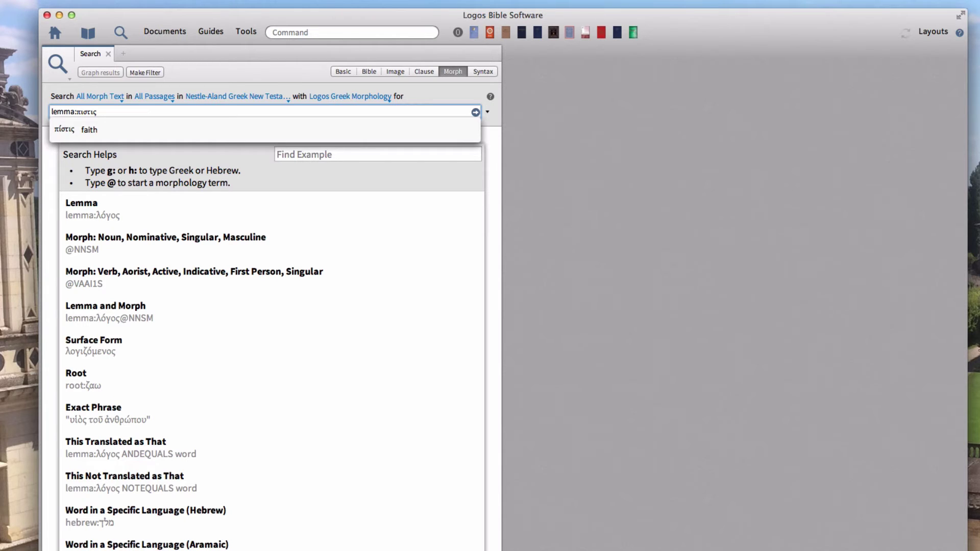
left_click(92, 130)
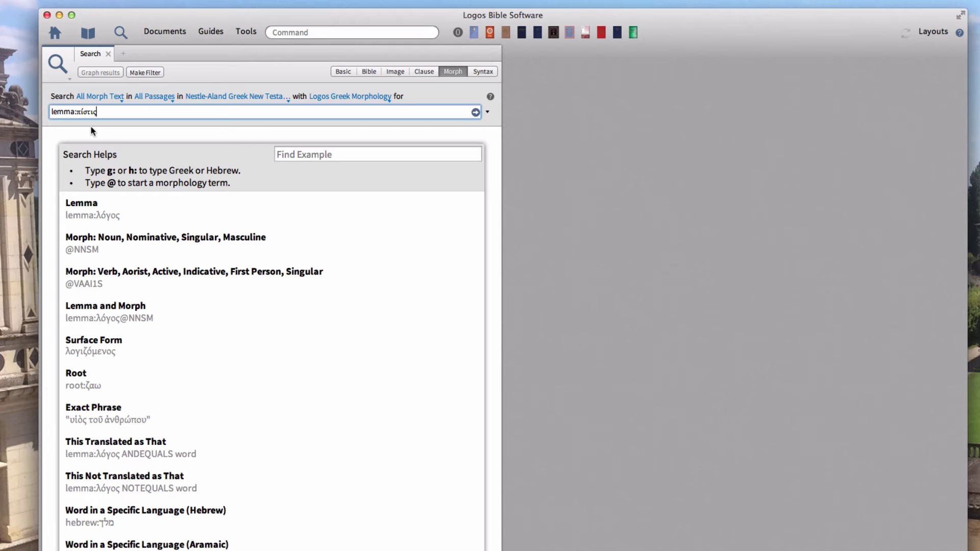
Run the lemma:πίστις search and remove the NET Bible parallel column
key("Return")
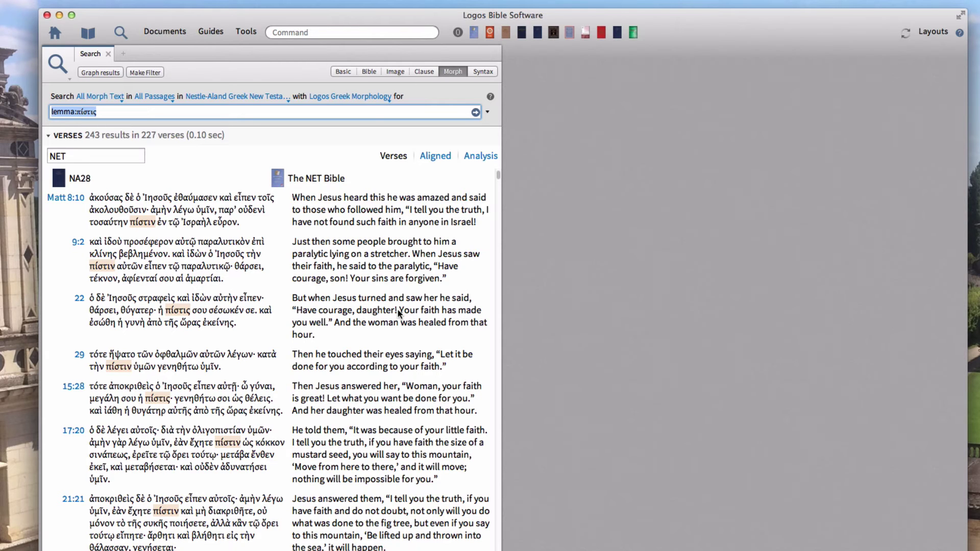
left_click(110, 156)
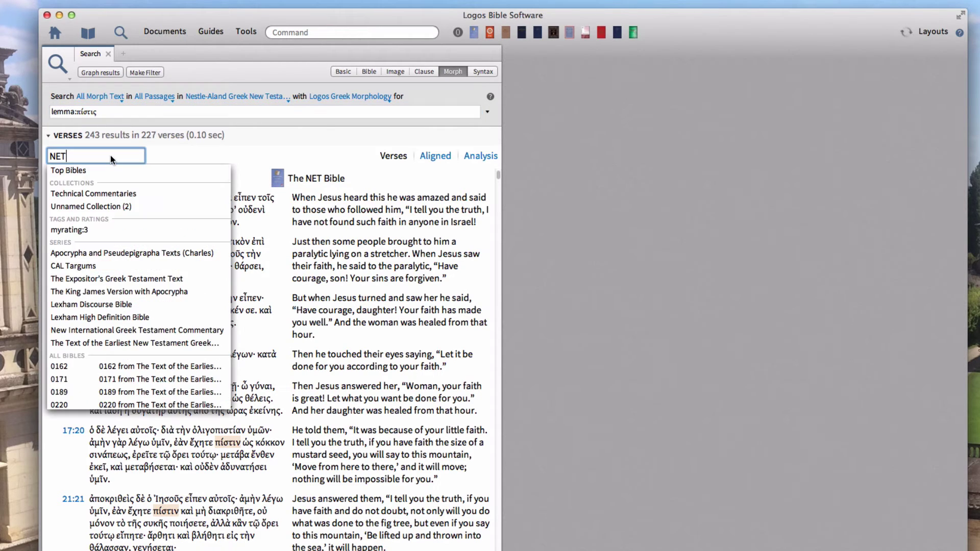
key("BackSpace")
key("BackSpace")
key("BackSpace")
key("Return")
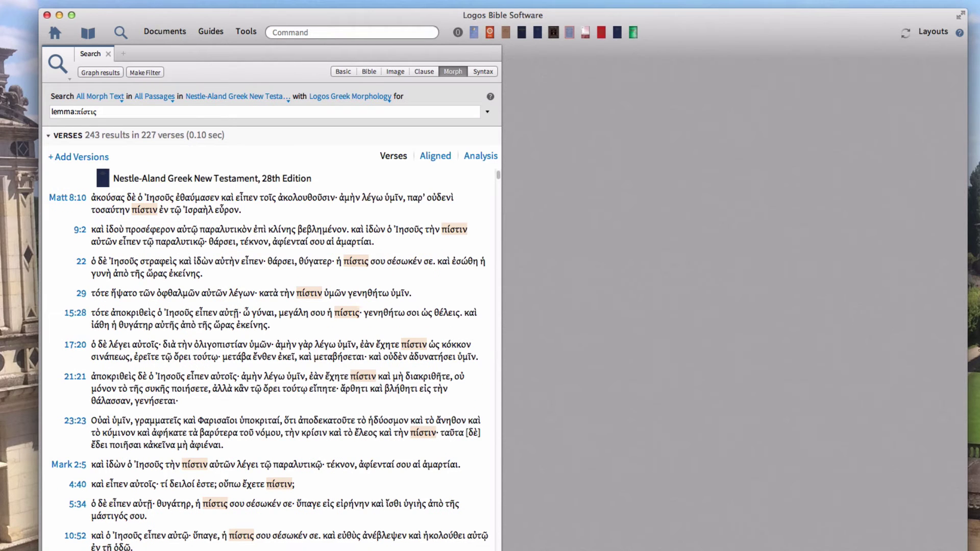
Try ESV and NASB as parallel versions, then clear them to show NA28 alone
left_click(74, 155)
type("εσω")
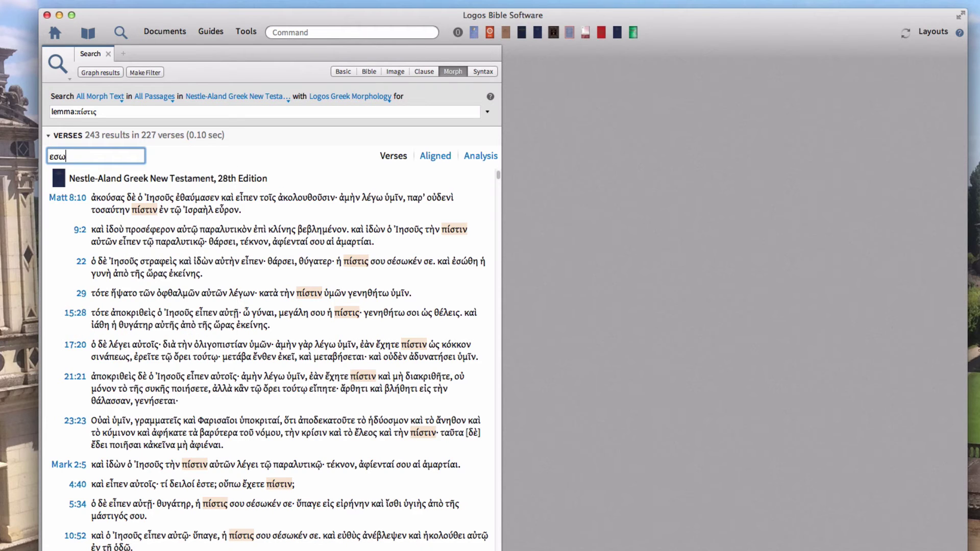
key("BackSpace")
key("BackSpace")
key("BackSpace")
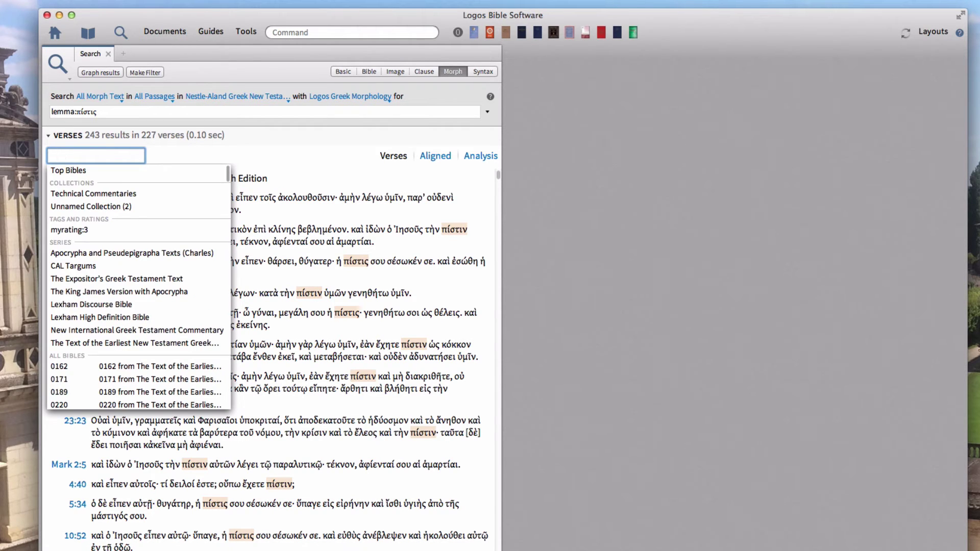
type("esv")
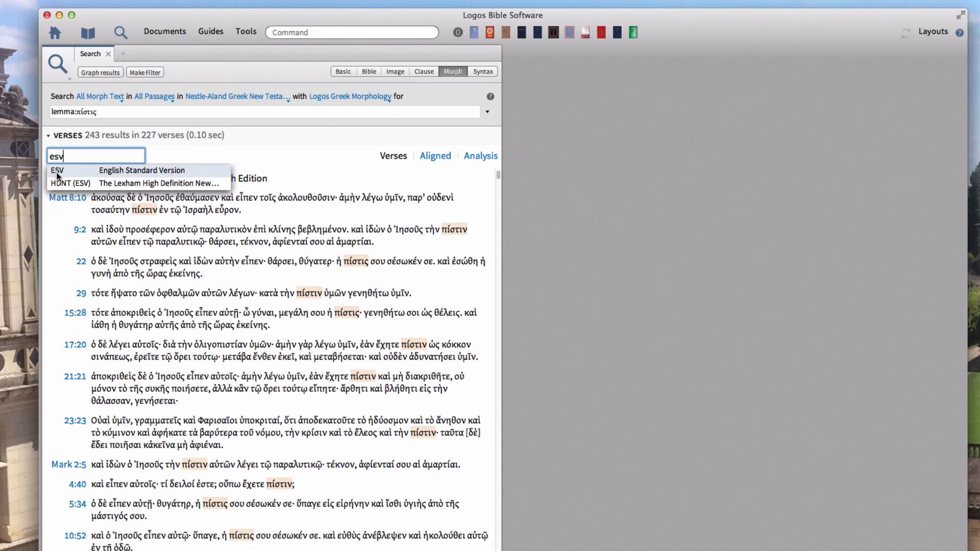
left_click(58, 172)
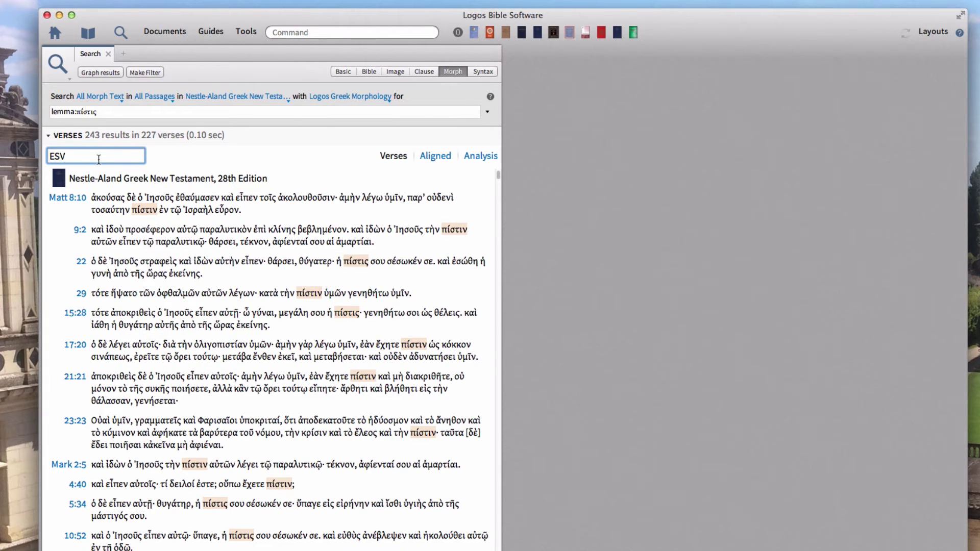
type(", NA")
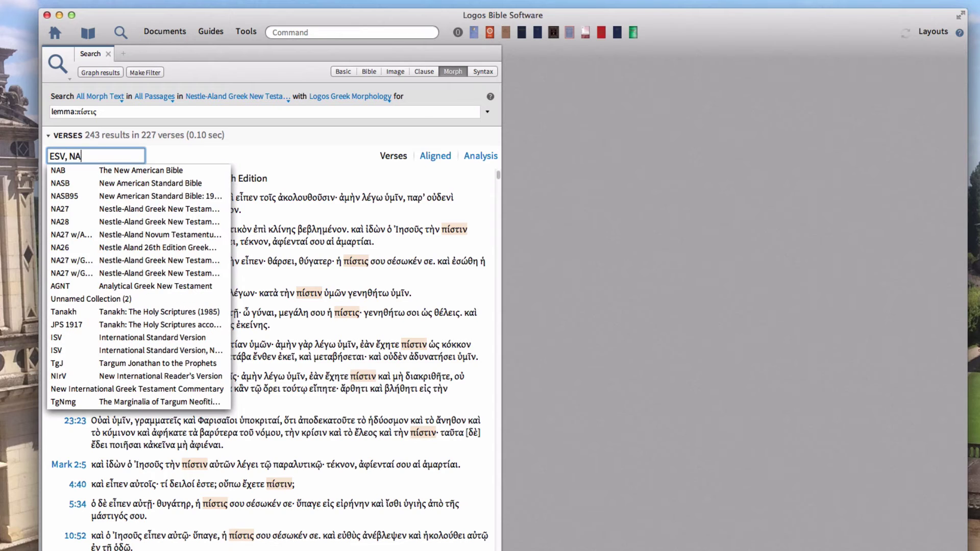
type("SB")
key("Return")
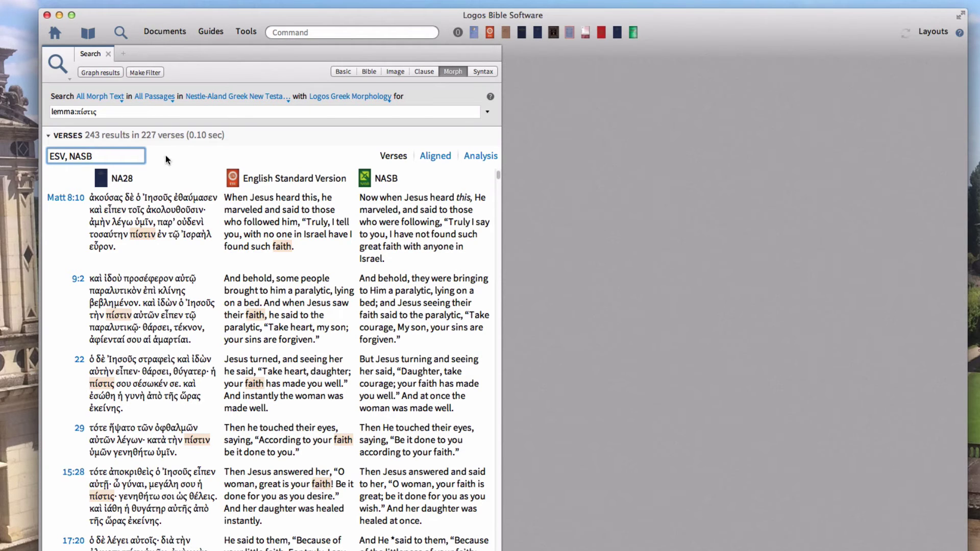
key("BackSpace")
key("BackSpace")
key("BackSpace")
key("BackSpace")
key("BackSpace")
key("BackSpace")
key("BackSpace")
key("BackSpace")
key("BackSpace")
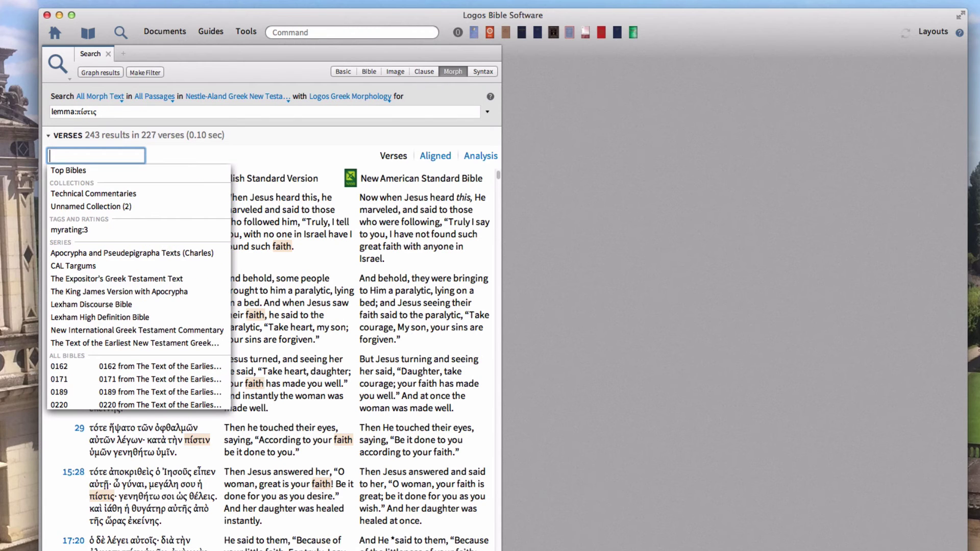
key("Return")
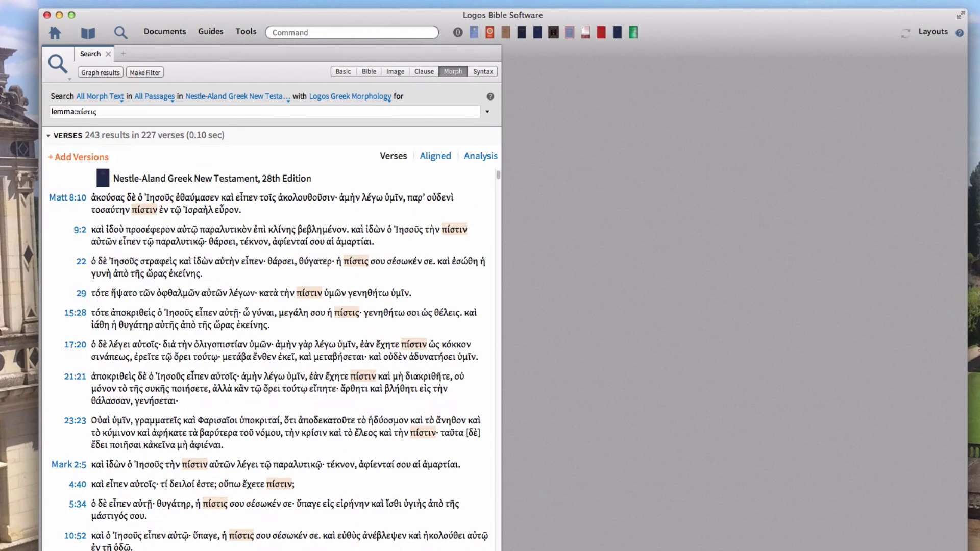
left_click(128, 112)
key("BackSpace")
key("BackSpace")
key("BackSpace")
key("BackSpace")
key("BackSpace")
key("BackSpace")
key("BackSpace")
key("BackSpace")
key("BackSpace")
key("BackSpace")
key("BackSpace")
key("BackSpace")
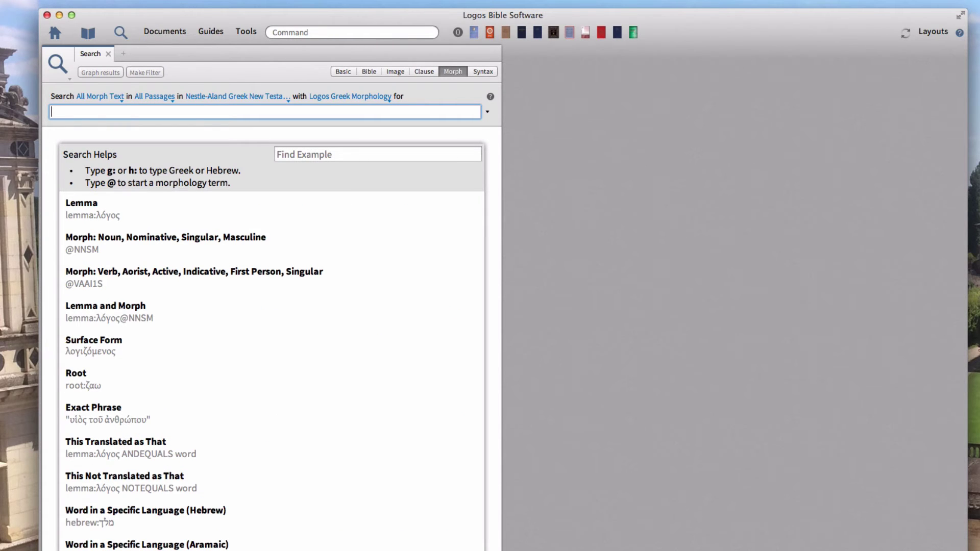
type("@")
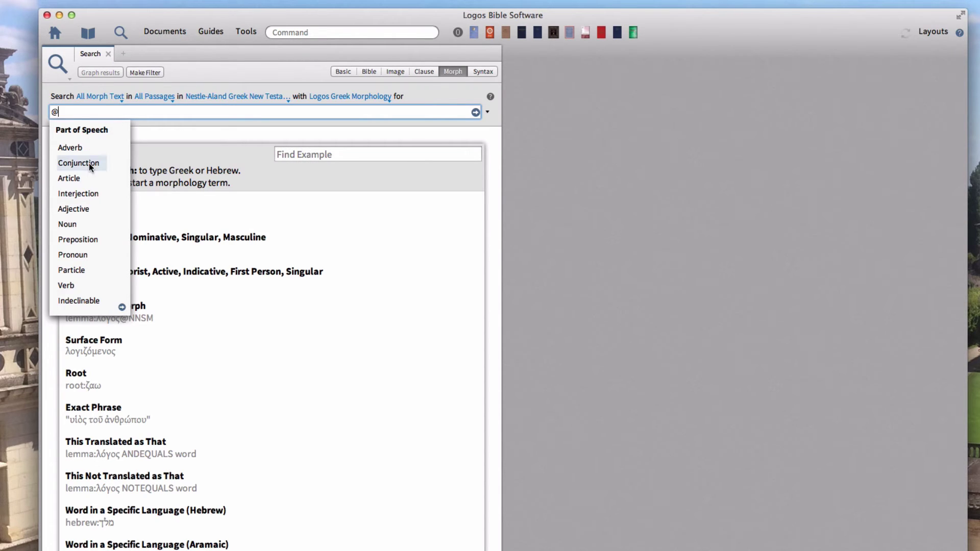
left_click(76, 284)
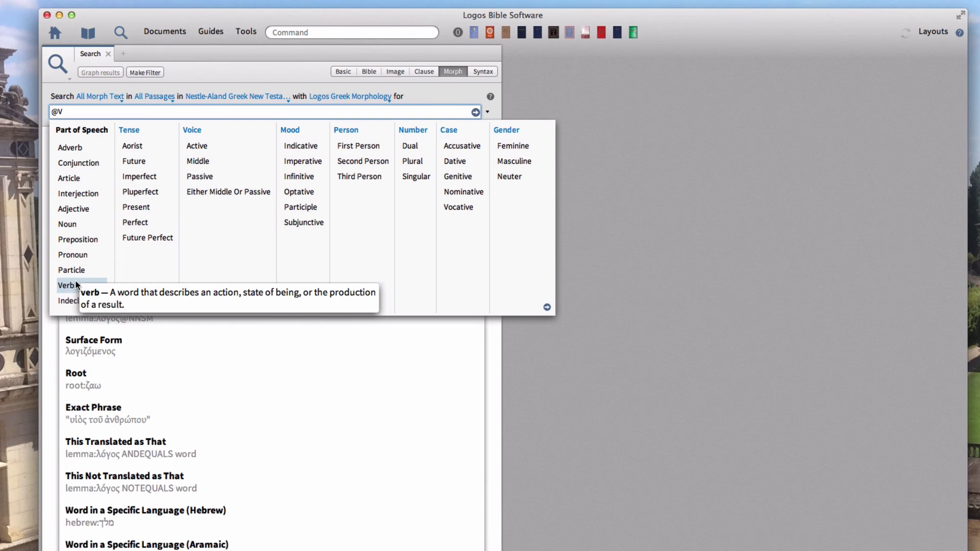
left_click(160, 151)
left_click(306, 162)
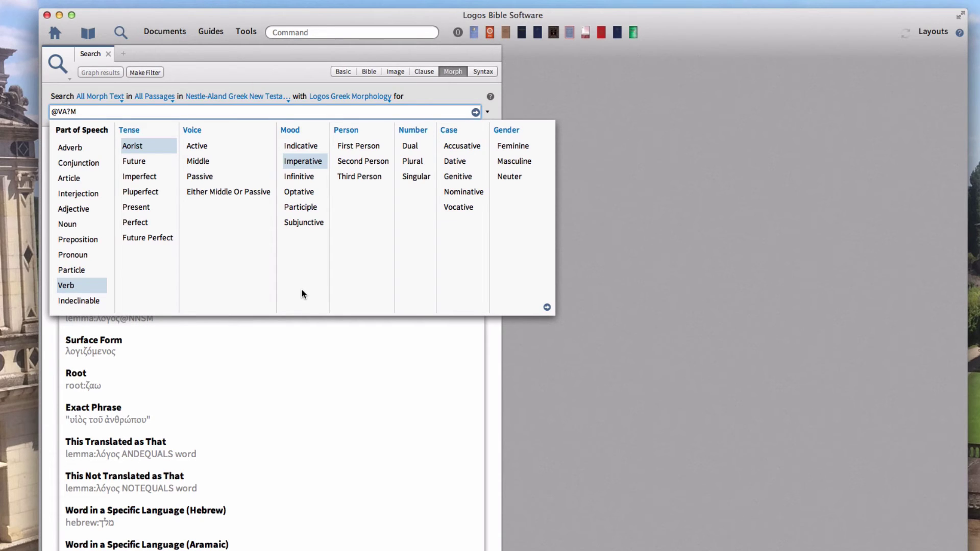
left_click(547, 307)
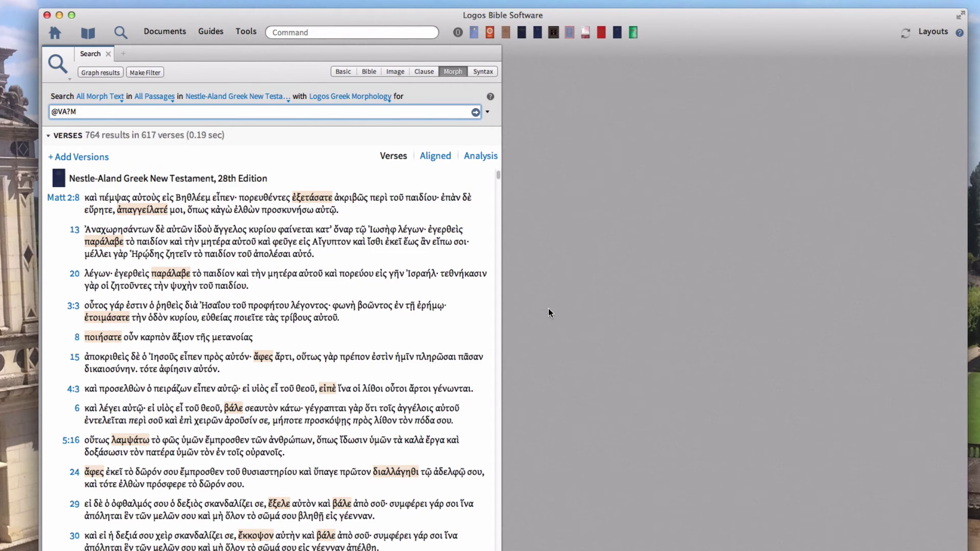
left_click(103, 158)
type("ESV")
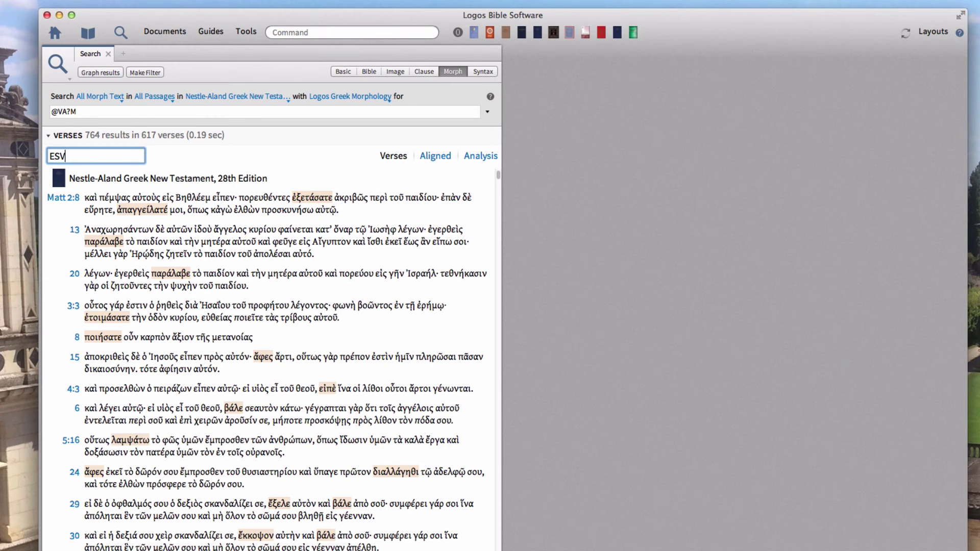
key("Return")
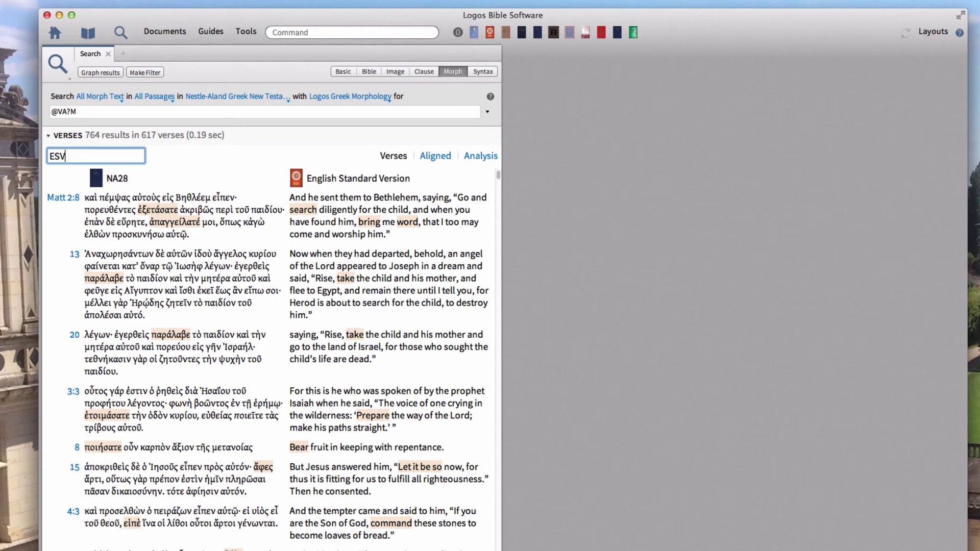
Change the search resource to BHS SESB Biblia Hebraica Stuttgartensia and begin clearing the query
left_click(287, 100)
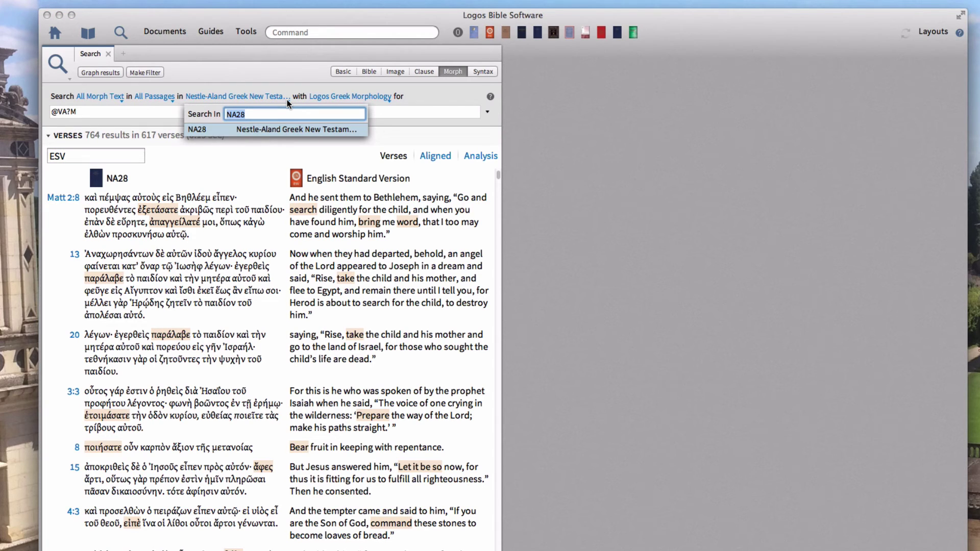
type("SESB")
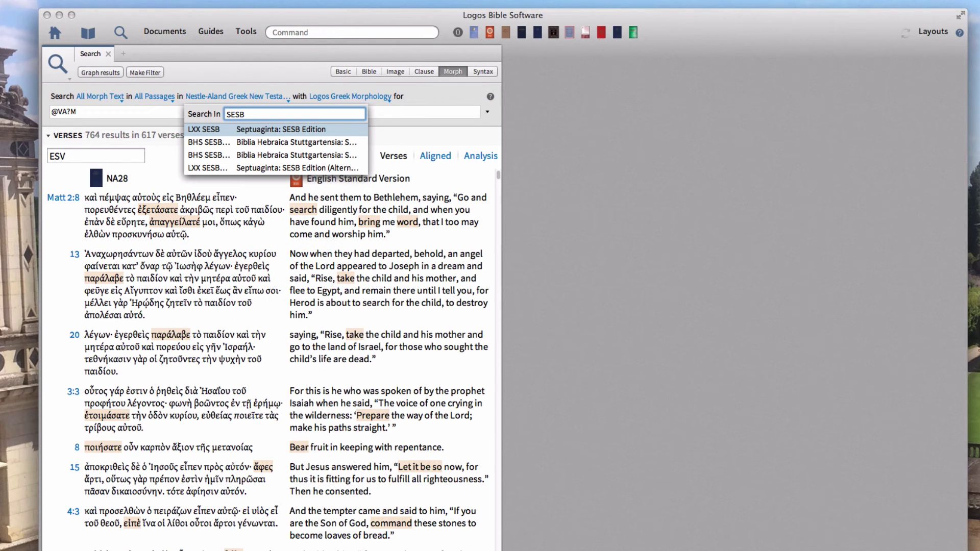
left_click(235, 141)
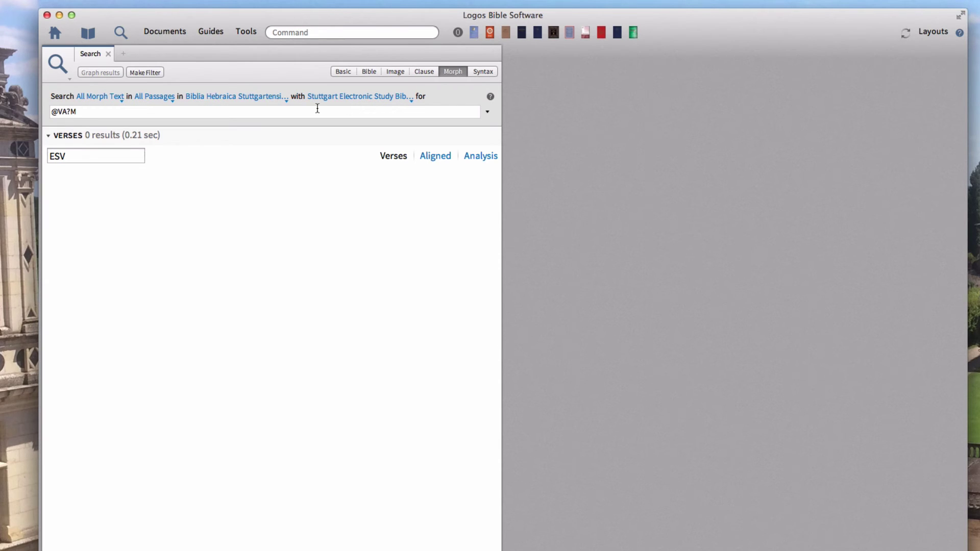
left_click(192, 112)
Enter lemma:חֶסֶד, picking the 'loyalty, kindness, love' suggestion
key("BackSpace")
key("BackSpace")
key("BackSpace")
key("BackSpace")
key("BackSpace")
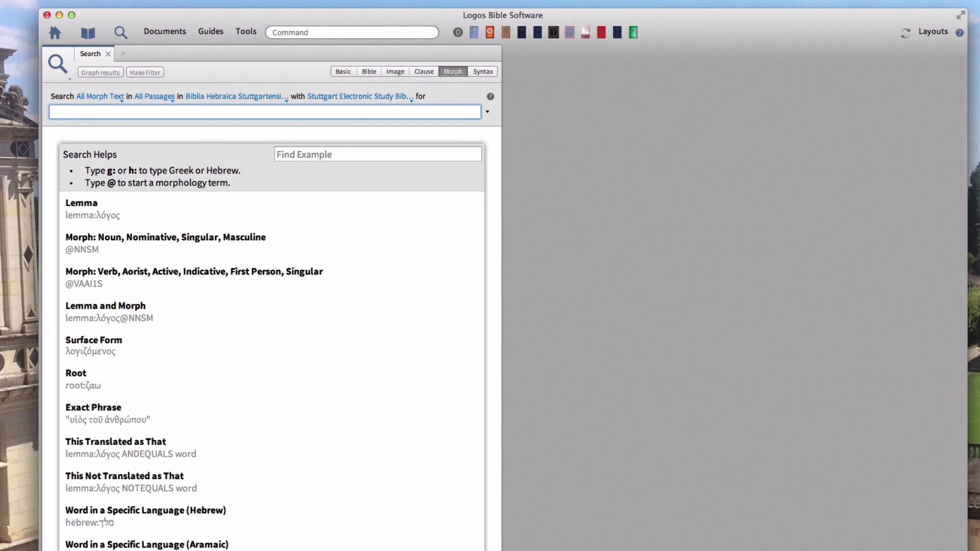
type("lemma")
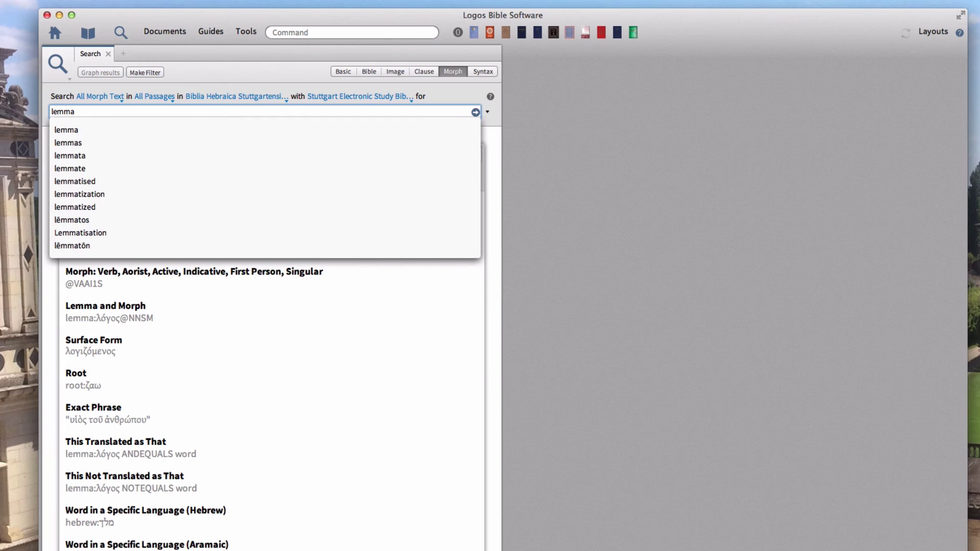
type(":")
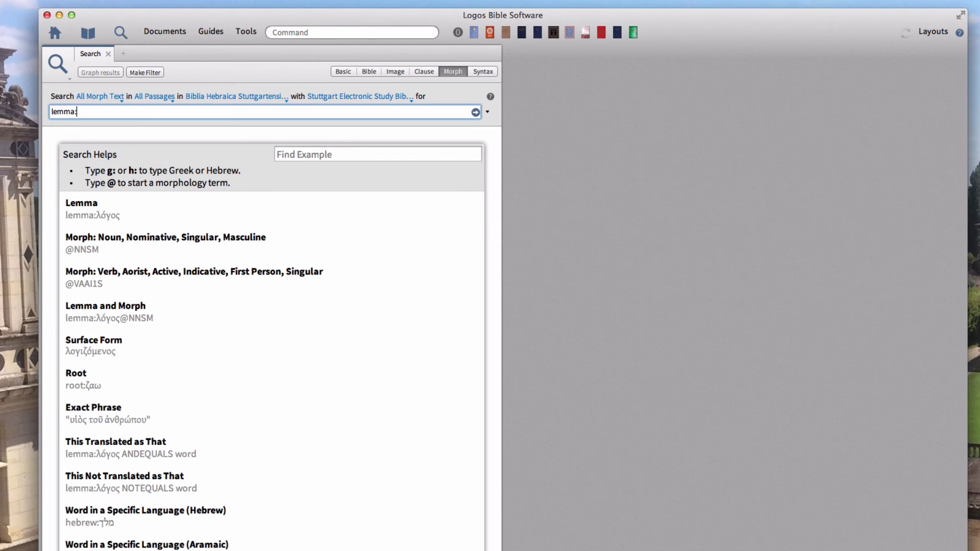
type("ה")
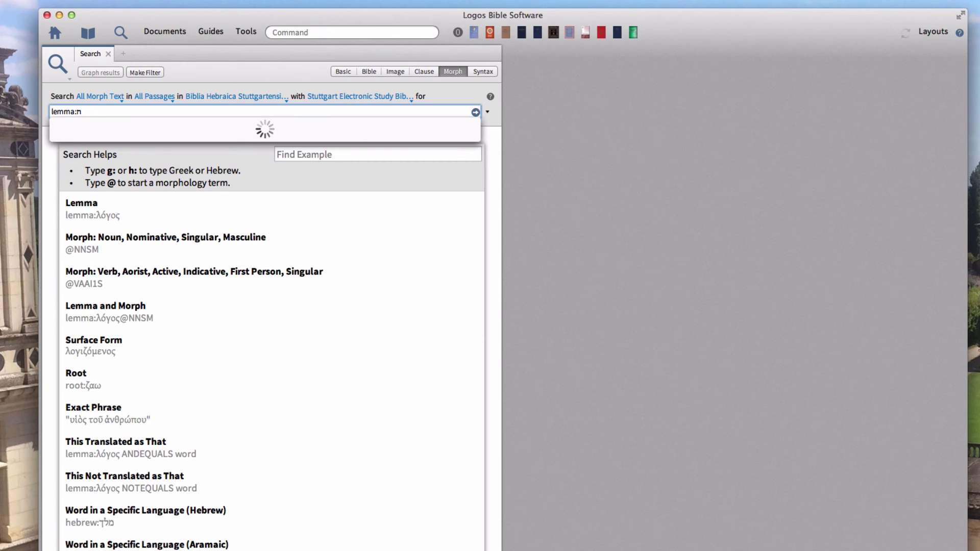
type("ס")
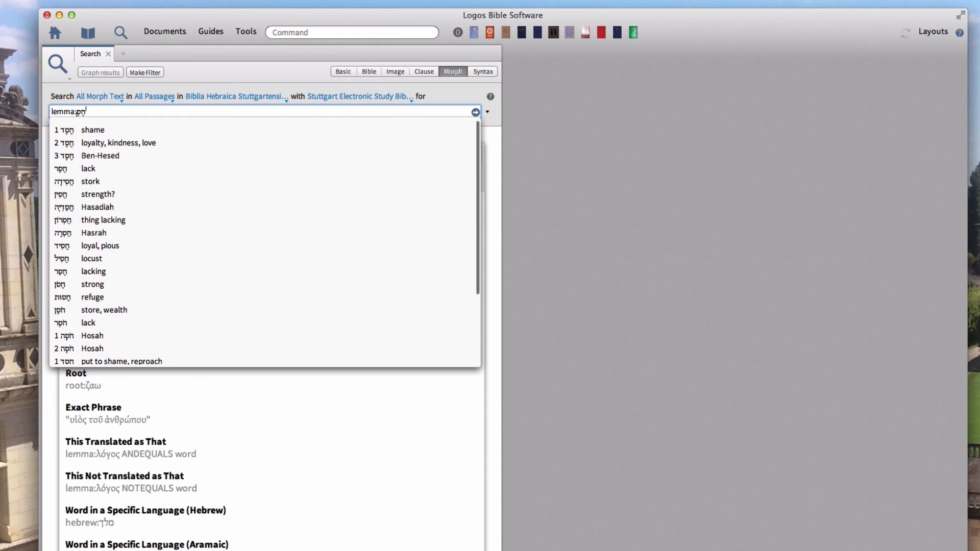
type("ד")
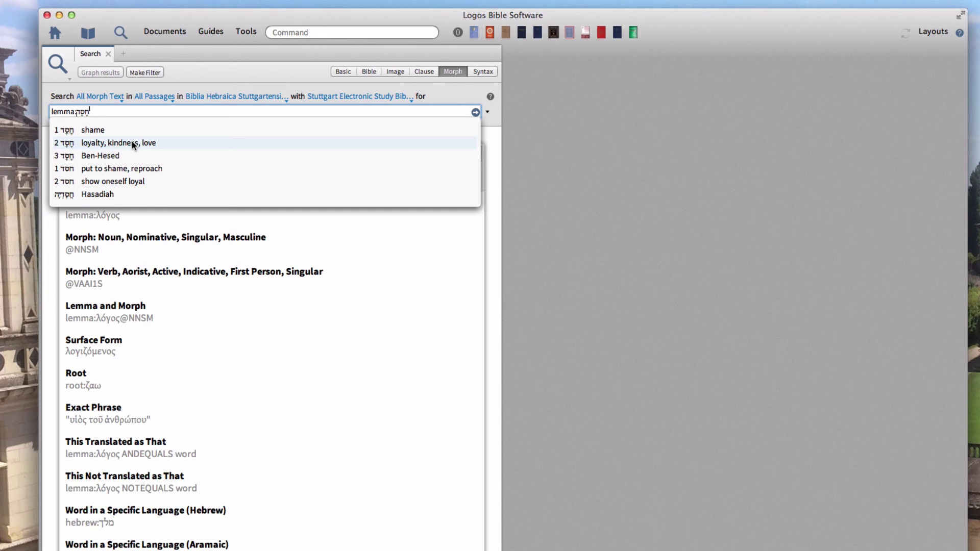
left_click(131, 143)
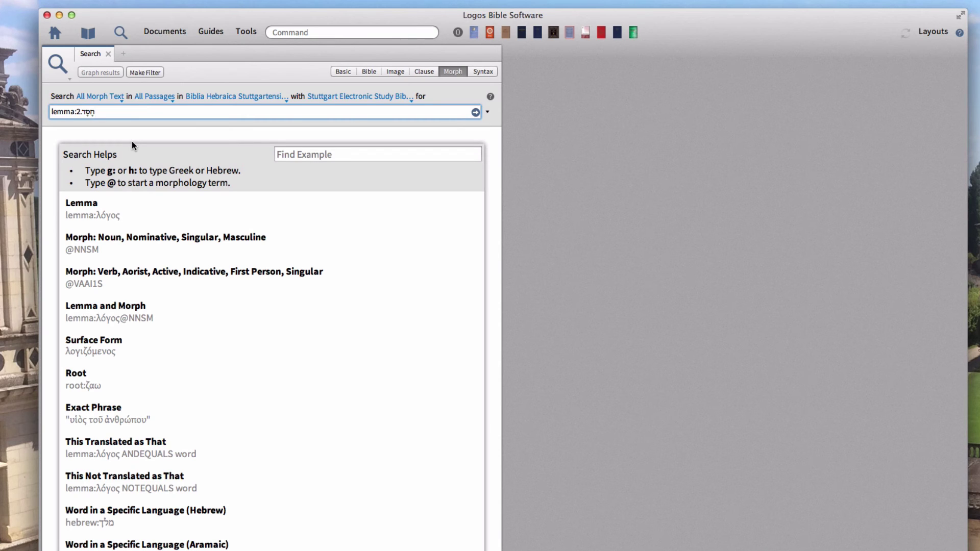
Run the חֶסֶד search and remove the ESV column, leaving 245 results in 239 verses
key("Return")
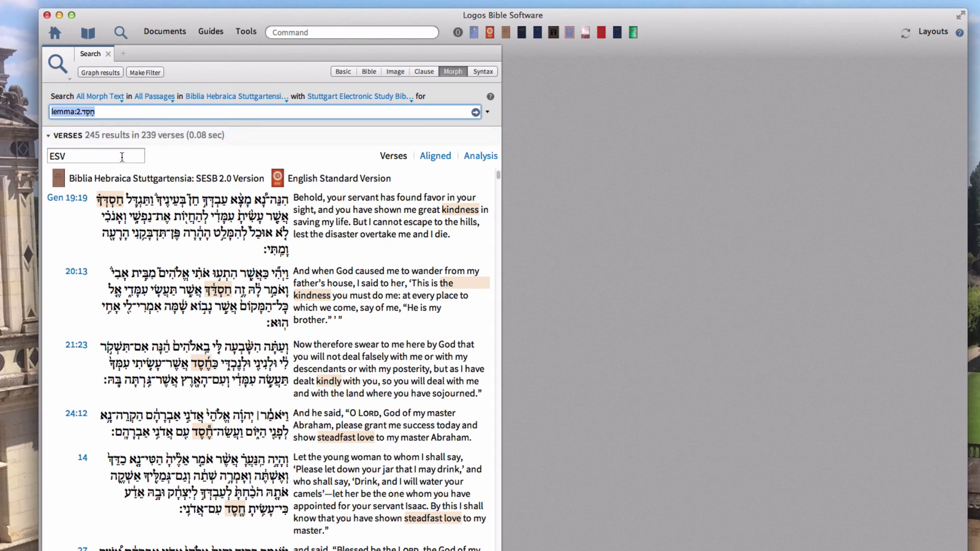
left_click(120, 159)
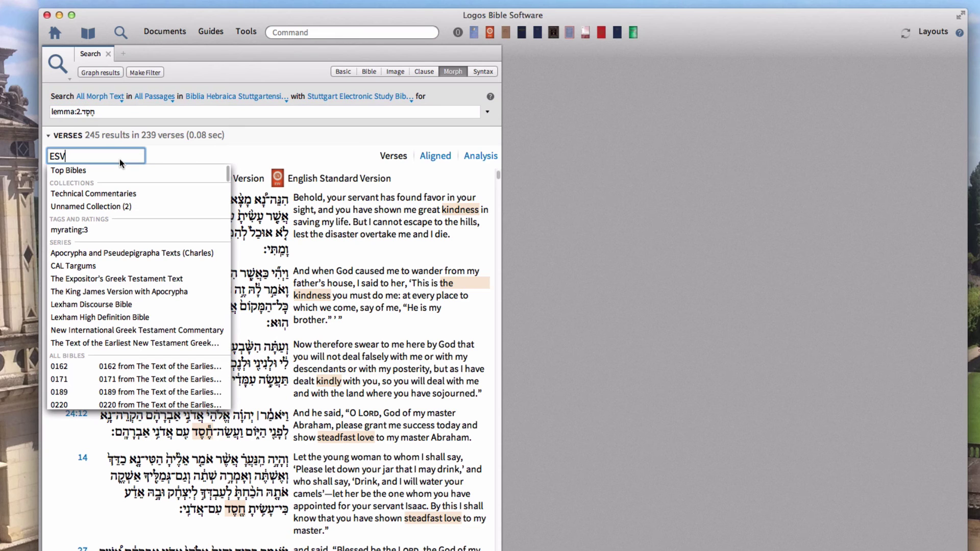
key("BackSpace")
key("BackSpace")
key("BackSpace")
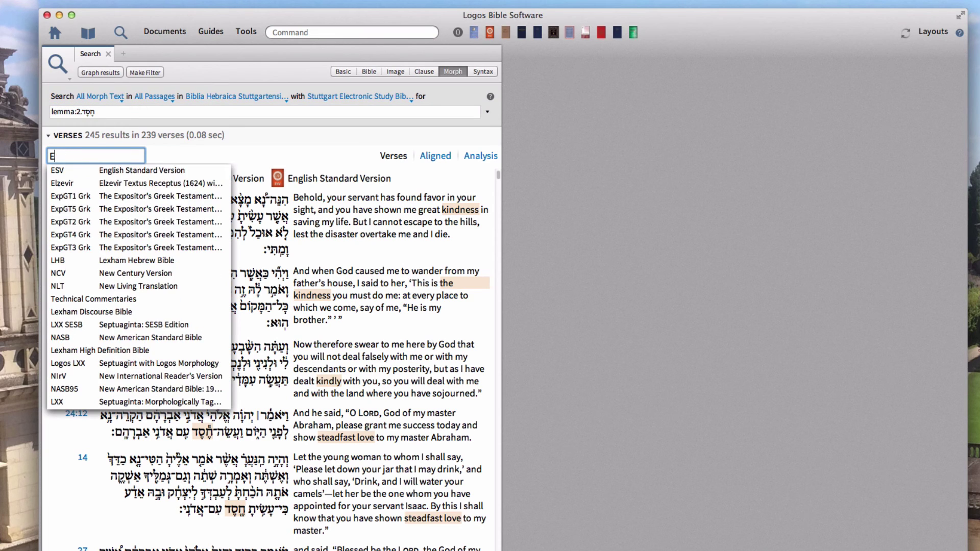
key("Escape")
key("Return")
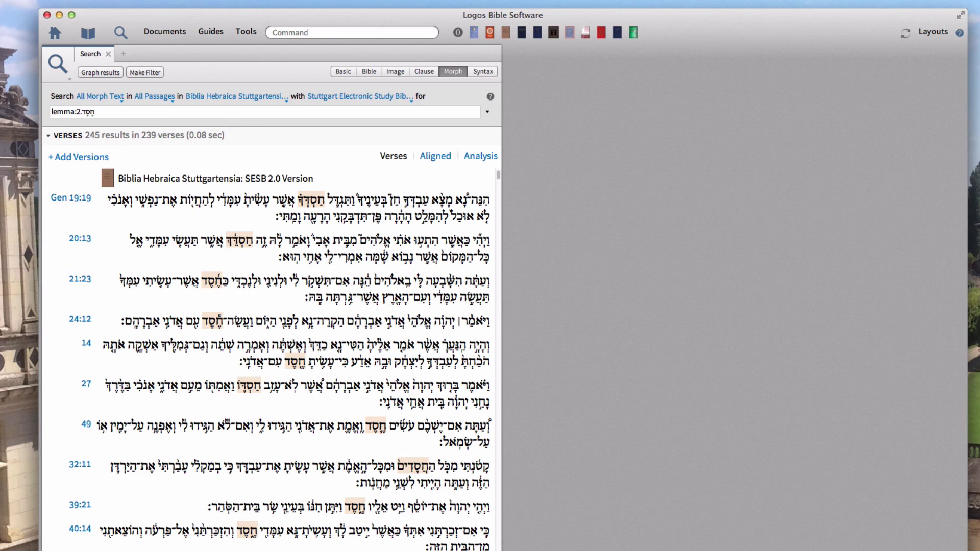
left_click(122, 112)
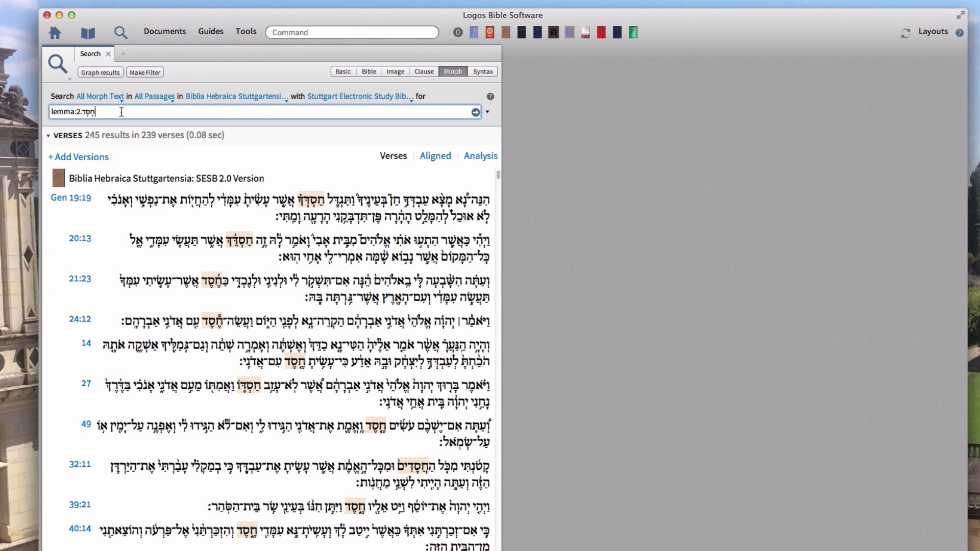
key("super+a")
key("BackSpace")
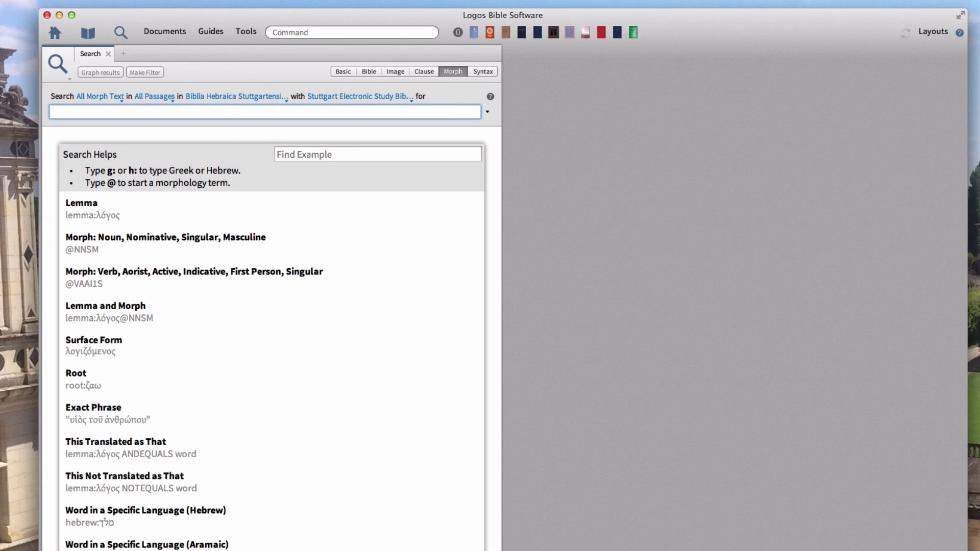
type("l")
key("BackSpace")
type("@")
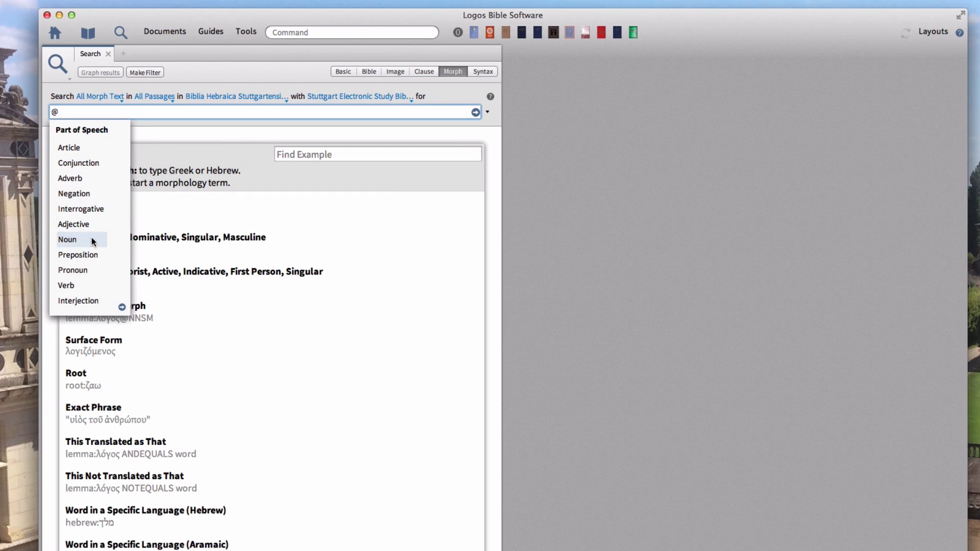
left_click(92, 286)
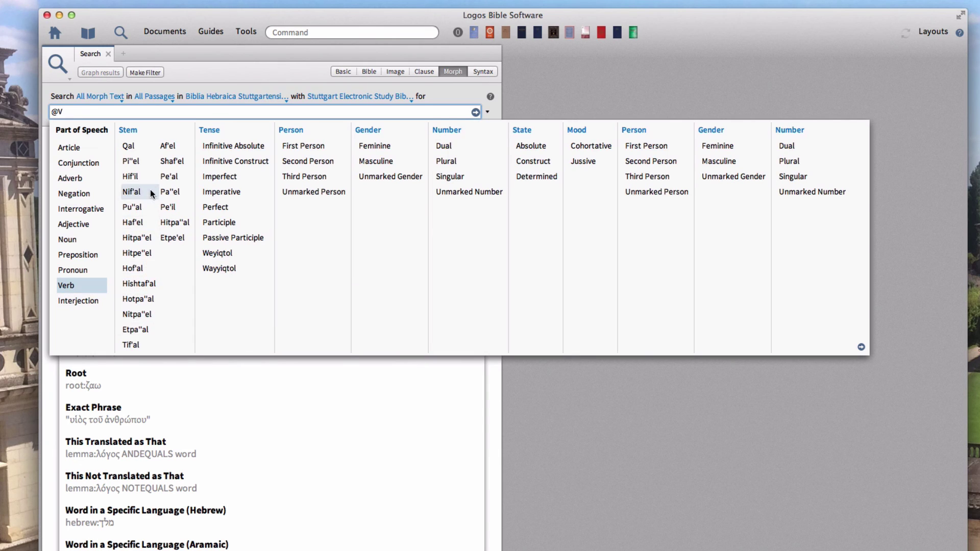
left_click(143, 177)
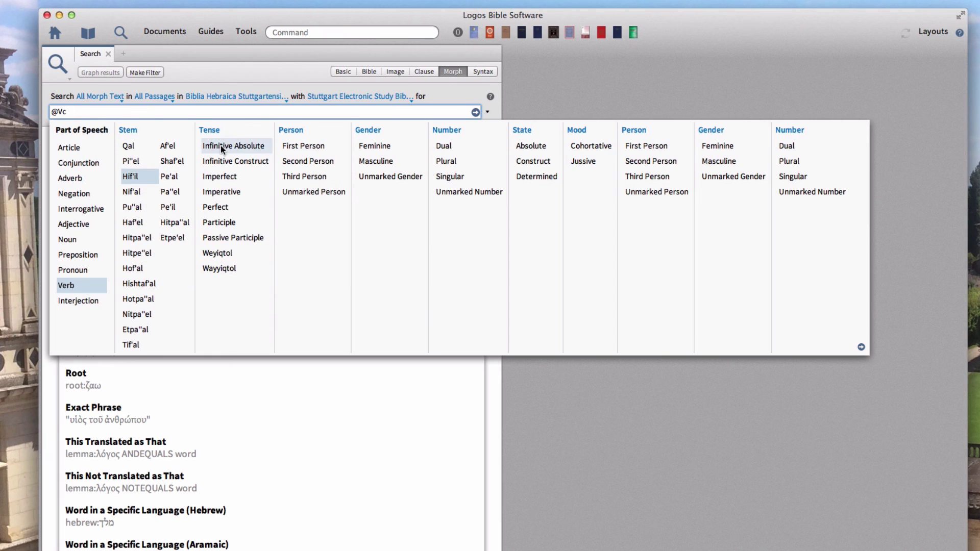
left_click(242, 193)
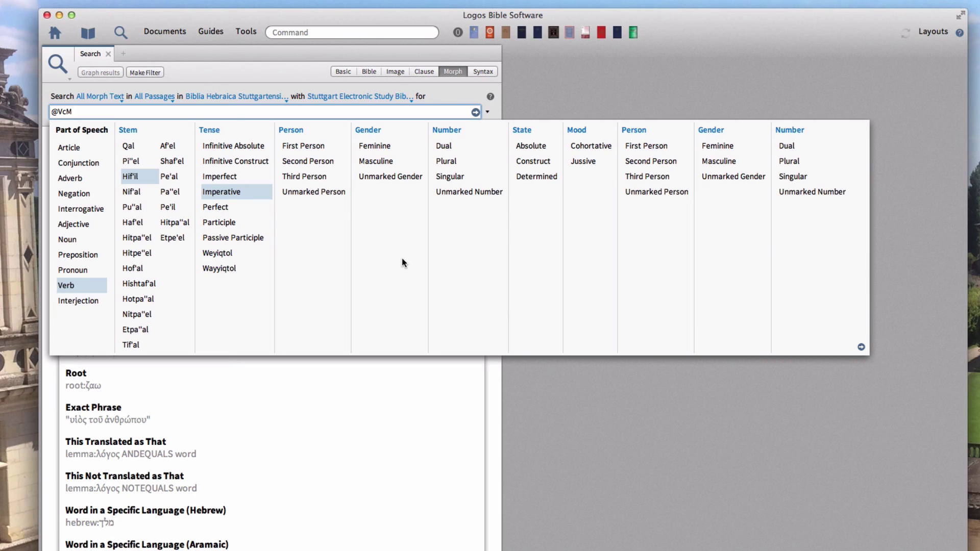
left_click(862, 348)
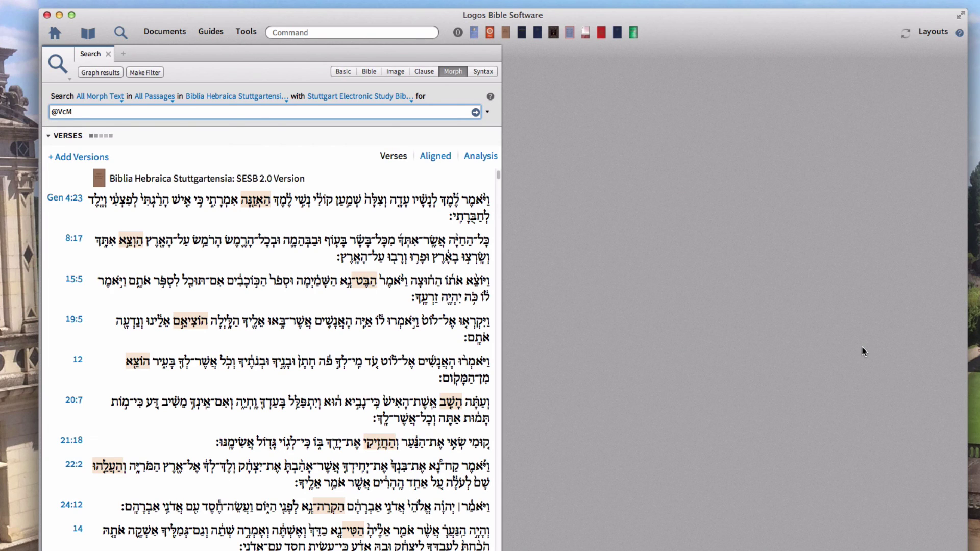
left_click(72, 156)
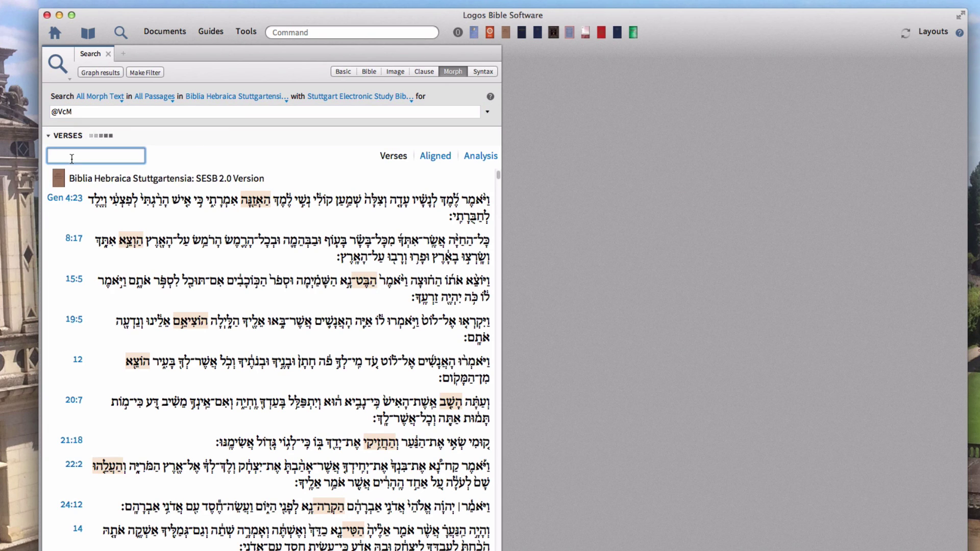
type("NA")
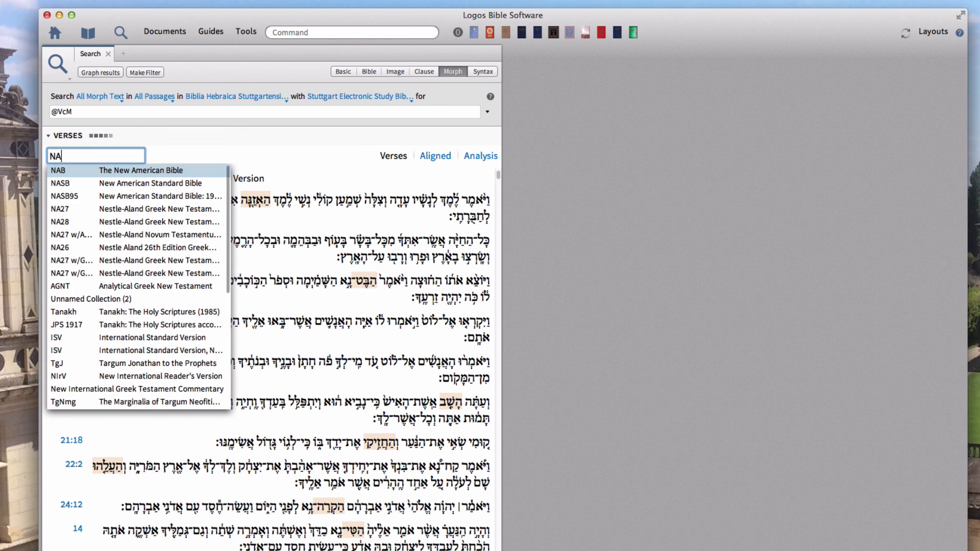
type("SB")
key("Return")
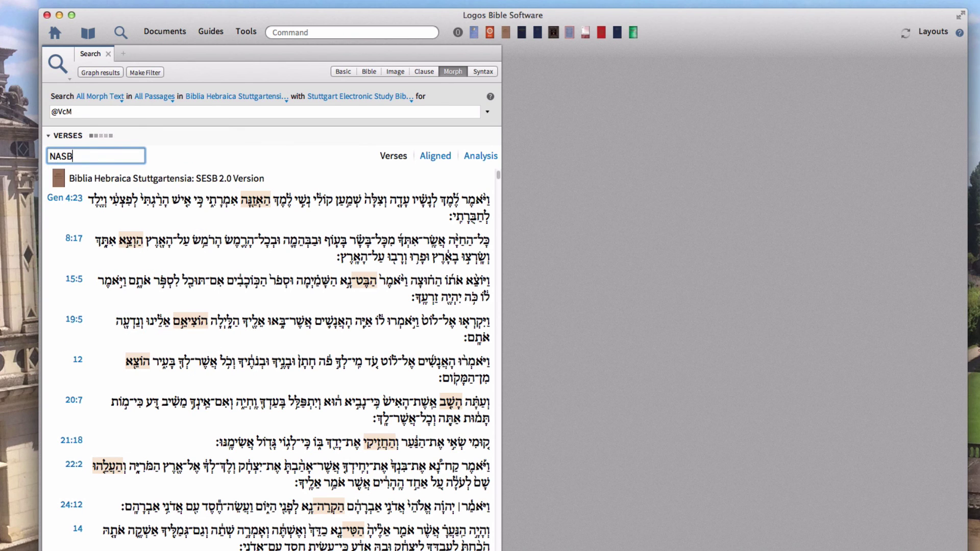